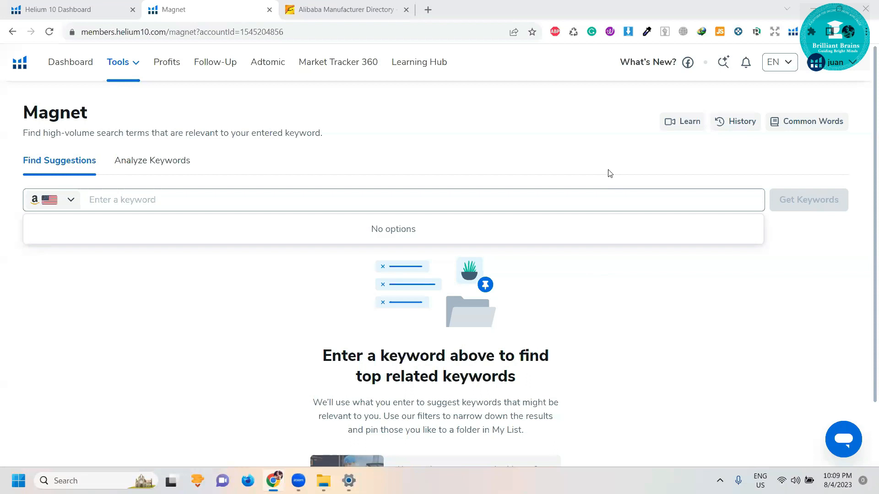
- Open Conceptboard in a new browser tab, create a new blank board and close the Conceptboard home page
click(428, 10)
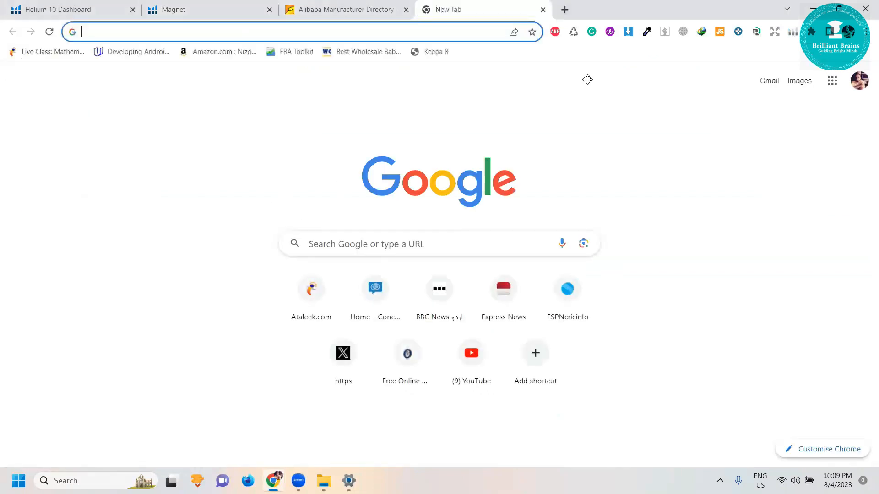
click(374, 289)
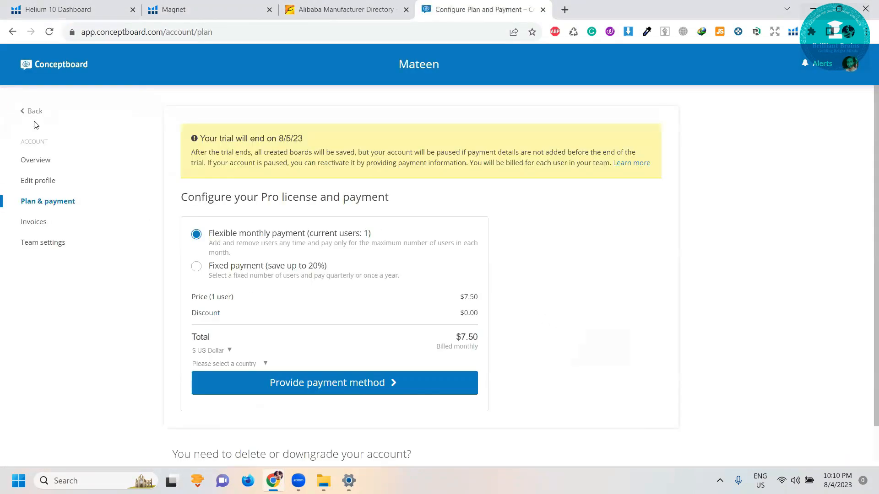
click(31, 112)
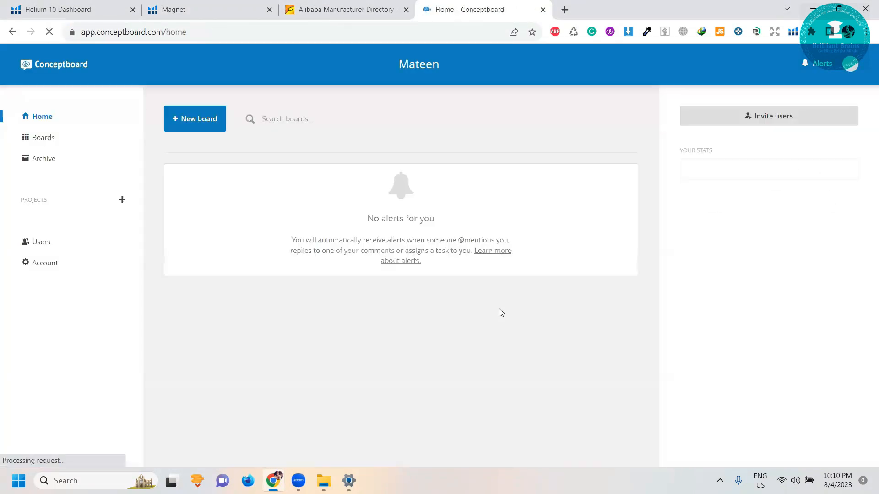
click(191, 121)
click(543, 9)
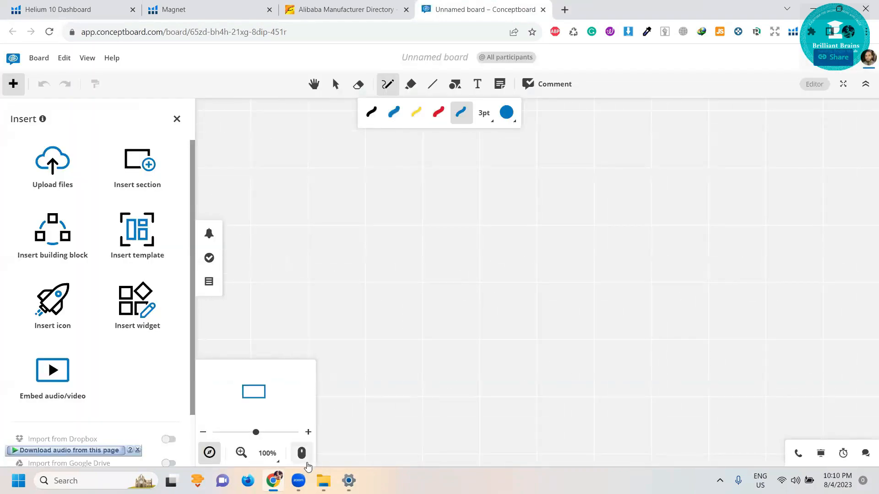
- Switch the board's navigation from mouse to laptop trackpad mode and clear the insert options and audio download overlay off the canvas
click(301, 453)
click(370, 293)
click(177, 119)
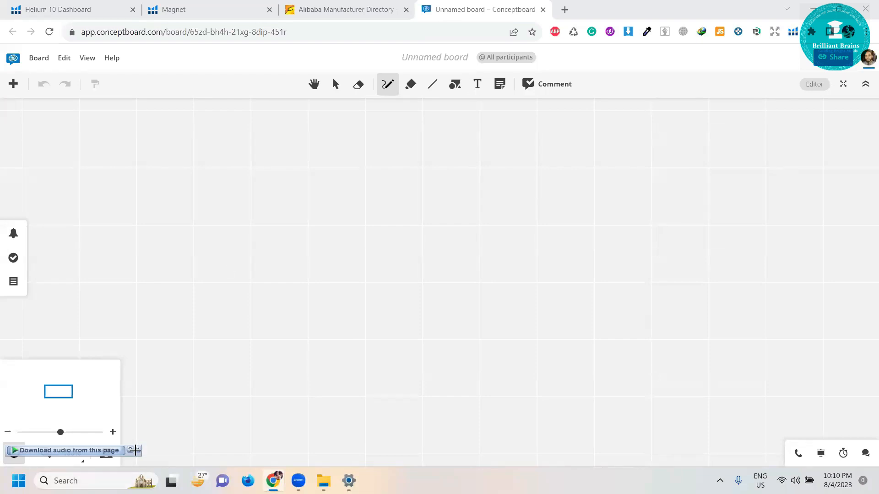
click(137, 450)
- Handwrite "Price Analysis" in blue pen on the board and an underlined heading "Method-1" above it
mouse_move(219, 216)
mouse_down()
mouse_move(220, 189)
mouse_move(234, 217)
mouse_move(243, 202)
mouse_move(248, 219)
mouse_move(279, 198)
mouse_move(303, 214)
mouse_move(353, 187)
mouse_move(365, 215)
mouse_move(366, 204)
mouse_up()
click(249, 196)
drag(366, 215, 387, 218)
mouse_move(396, 205)
mouse_down()
mouse_move(418, 204)
mouse_move(423, 231)
mouse_move(446, 208)
mouse_move(448, 216)
mouse_move(461, 210)
mouse_move(454, 216)
mouse_up()
click(446, 198)
mouse_move(67, 170)
mouse_down()
mouse_move(94, 173)
mouse_move(125, 155)
mouse_move(138, 132)
mouse_move(154, 158)
mouse_move(167, 157)
mouse_move(184, 127)
mouse_move(204, 146)
mouse_move(221, 138)
mouse_move(231, 155)
mouse_up()
drag(87, 184, 220, 184)
- Underline "Price Analysis" and draw a bent arrow from it to the handwritten words "Launch Price"
click(314, 85)
drag(300, 273, 299, 240)
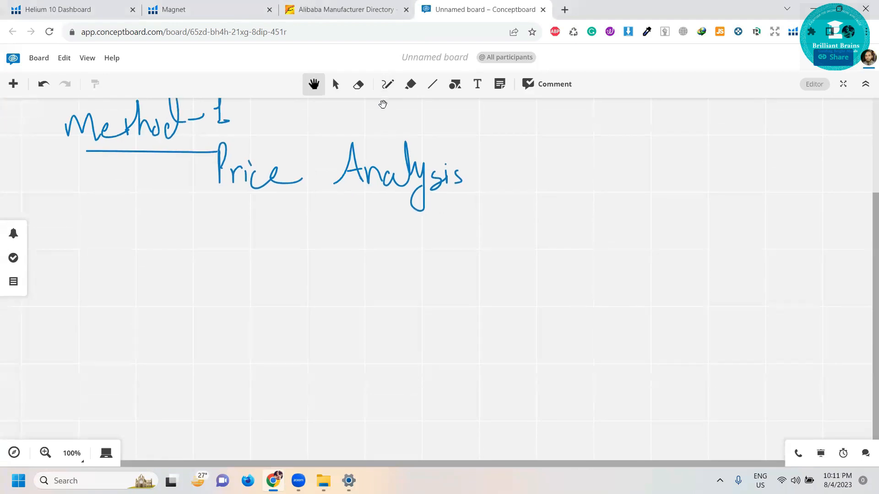
click(387, 83)
drag(232, 214, 422, 234)
drag(356, 286, 416, 297)
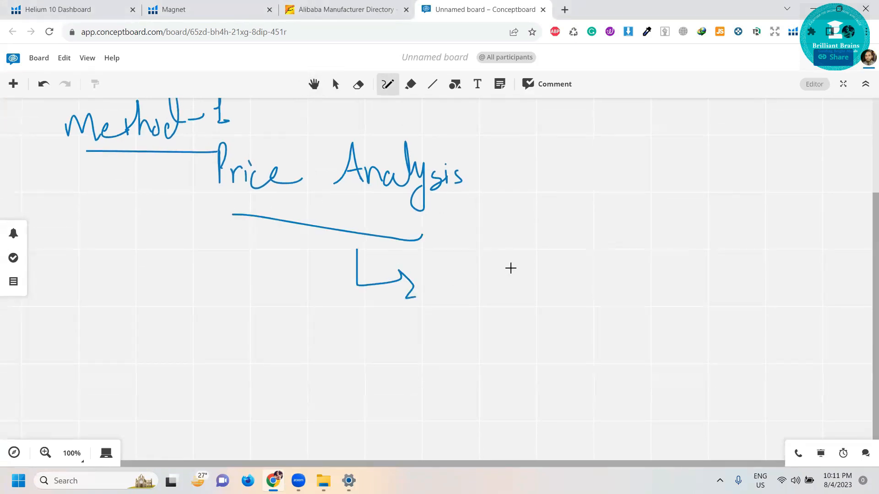
mouse_move(449, 265)
mouse_down()
mouse_move(476, 293)
mouse_move(487, 282)
mouse_move(602, 287)
mouse_up()
mouse_move(646, 270)
mouse_down()
mouse_move(650, 297)
mouse_move(693, 267)
mouse_move(698, 290)
mouse_move(720, 281)
mouse_move(732, 288)
mouse_up()
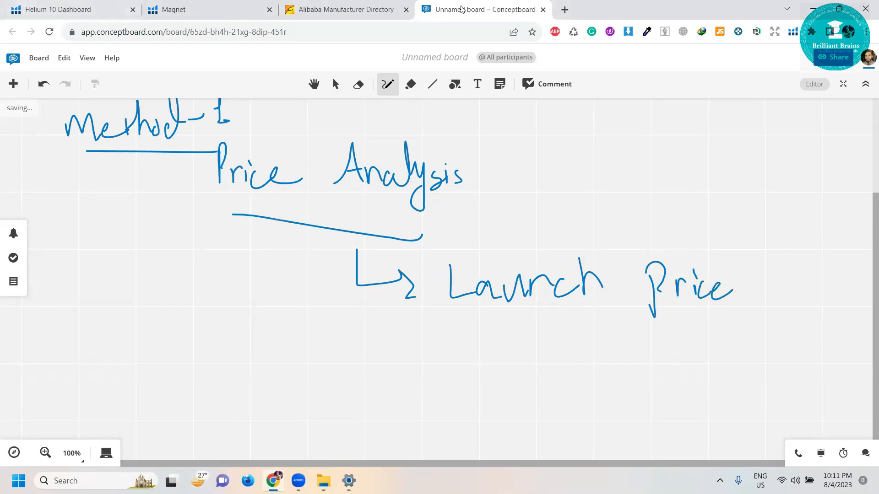
- Open amazon.com in a new browser tab and search for "pillow"
click(566, 11)
text(amazon.com)
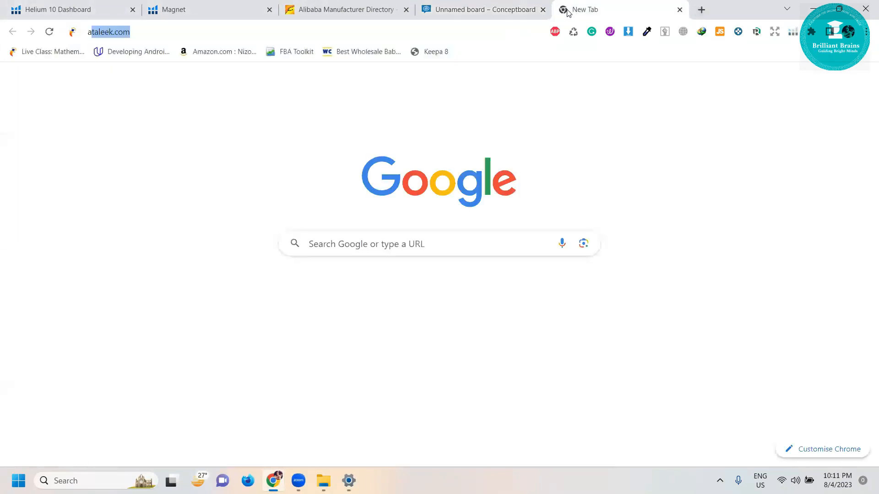
key(Return)
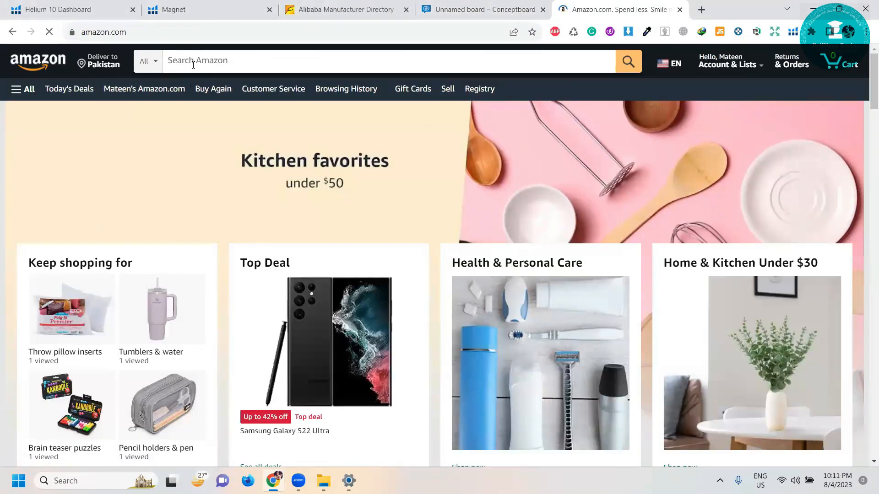
click(194, 65)
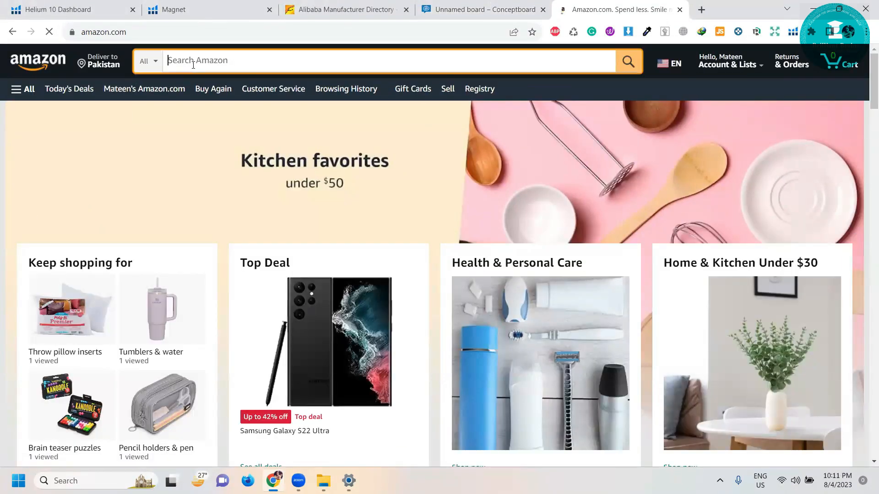
text(pillow)
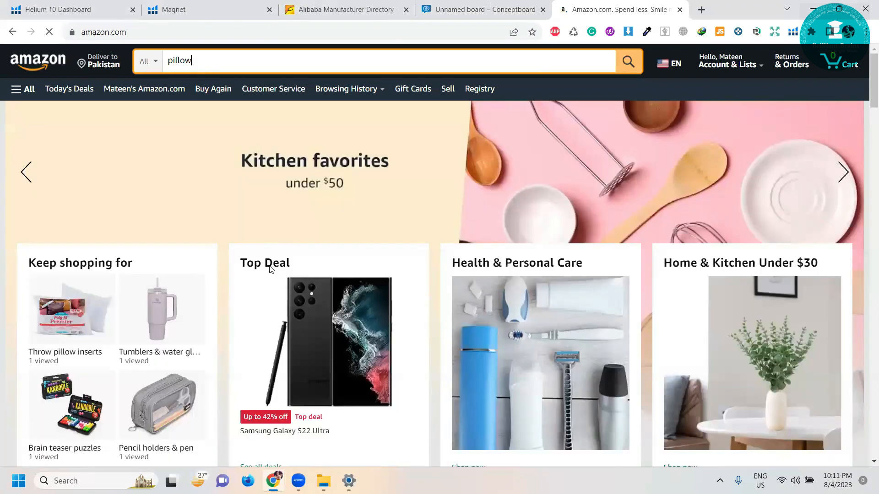
key(Return)
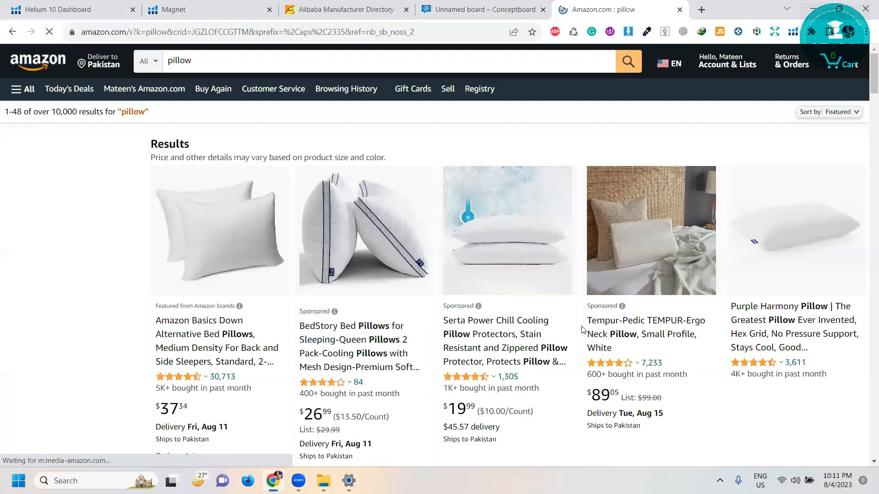
- Examine the pillow search results, including the listings' prices, ratings and past-month purchases
scroll(582, 326, down, 7)
scroll(583, 327, down, 1)
scroll(582, 328, up, 2)
scroll(579, 328, down, 2)
scroll(578, 328, up, 2)
scroll(578, 327, up, 6)
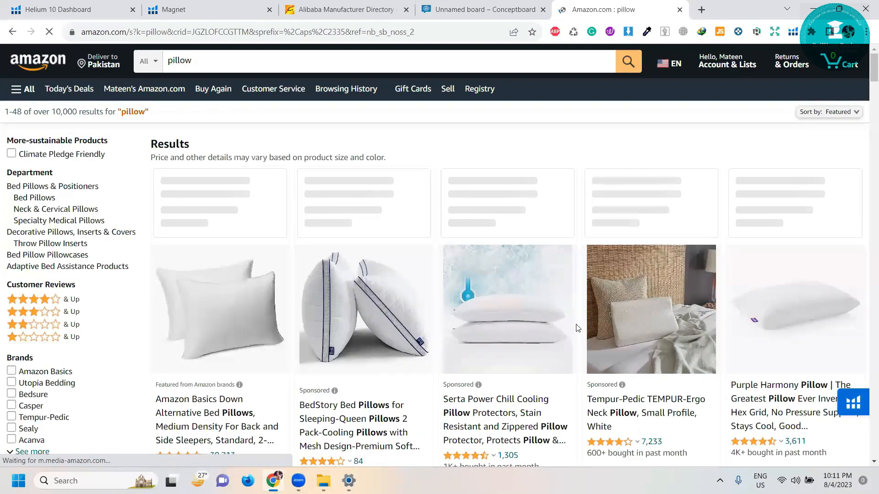
scroll(518, 316, down, 5)
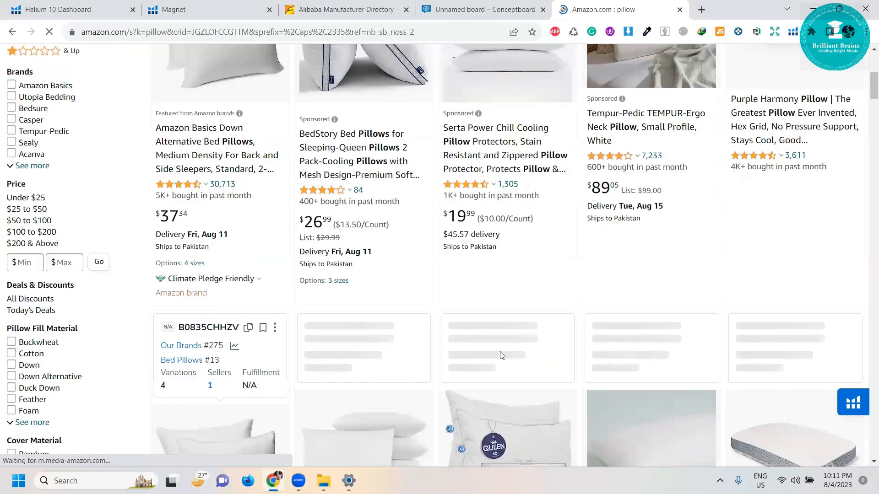
scroll(503, 357, down, 6)
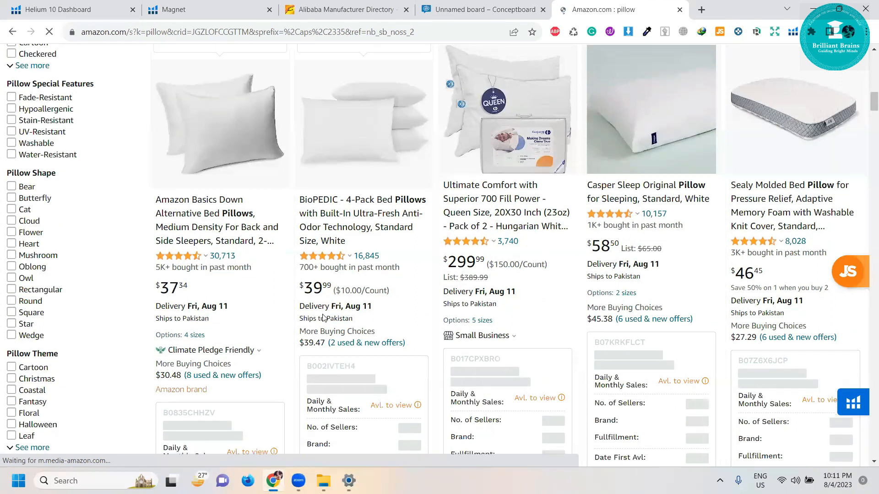
scroll(277, 285, up, 11)
scroll(274, 289, up, 3)
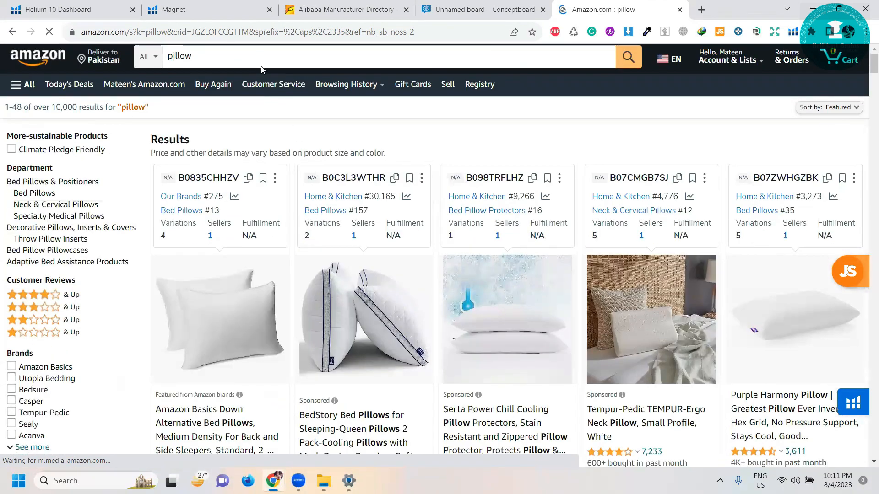
- Bring up the keyword suggestions for "pillow" and open the "pillow for neck pain" results
click(260, 58)
key(BackSpace)
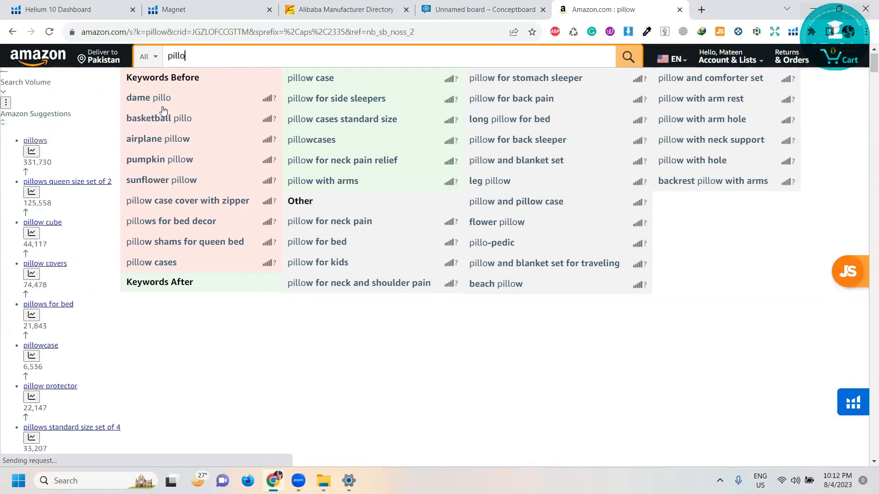
text(w)
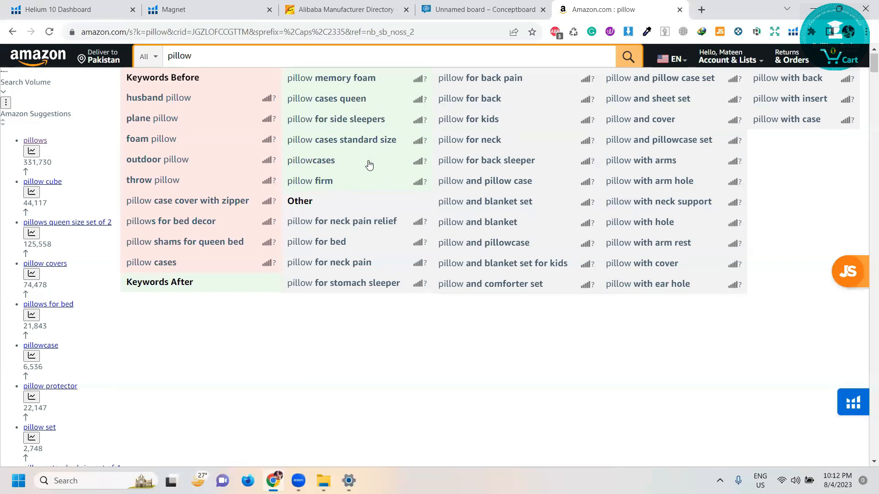
click(365, 263)
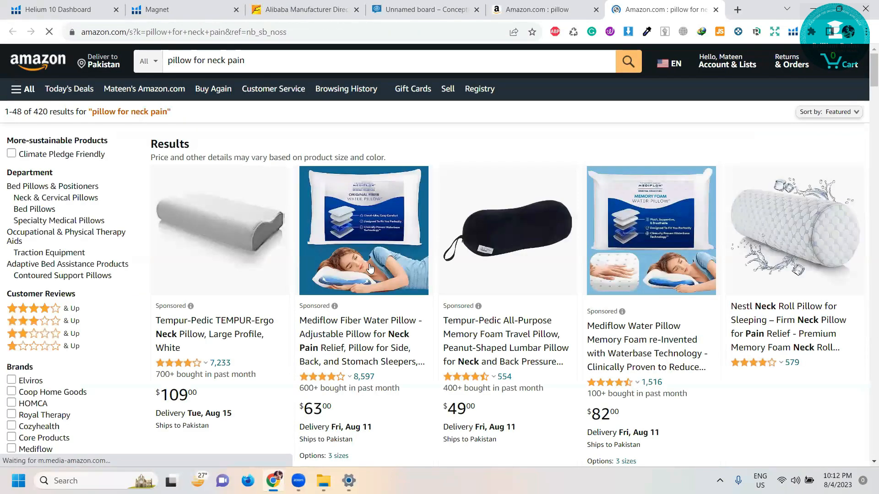
- Compare the prices and ratings of the listings in the "pillow for neck pain" results
scroll(389, 274, down, 10)
scroll(481, 310, up, 5)
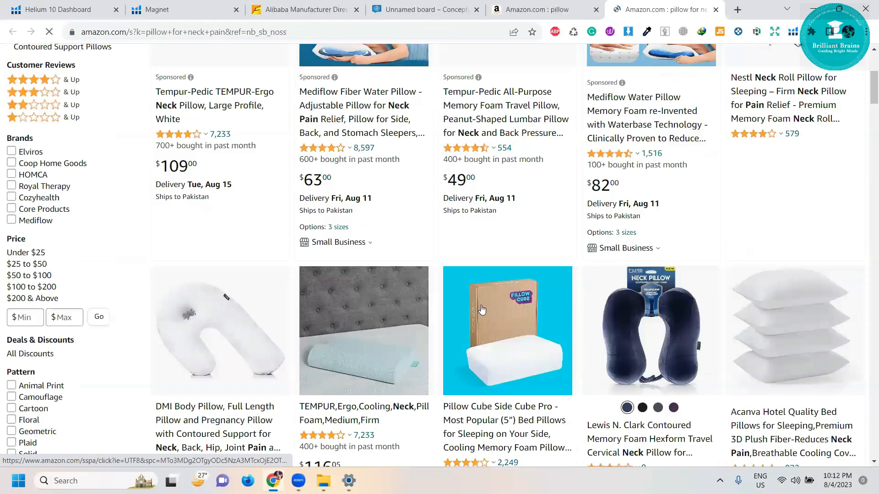
scroll(482, 310, up, 3)
scroll(482, 306, down, 3)
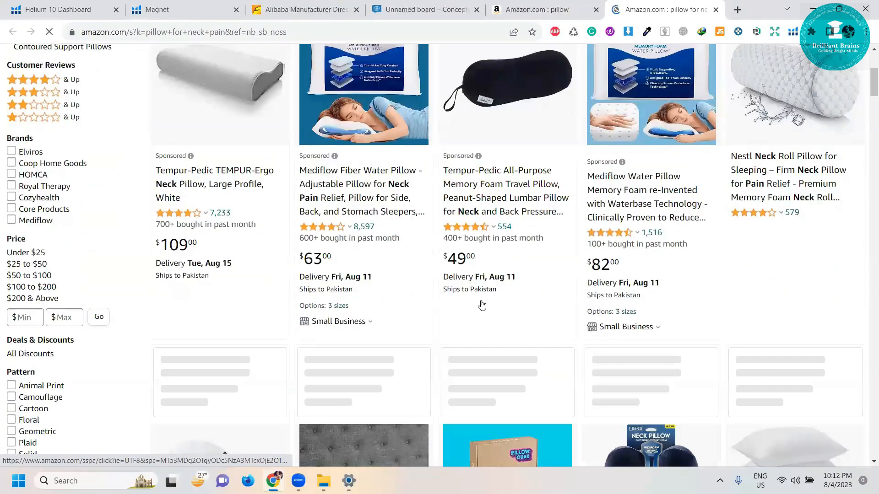
scroll(482, 305, down, 8)
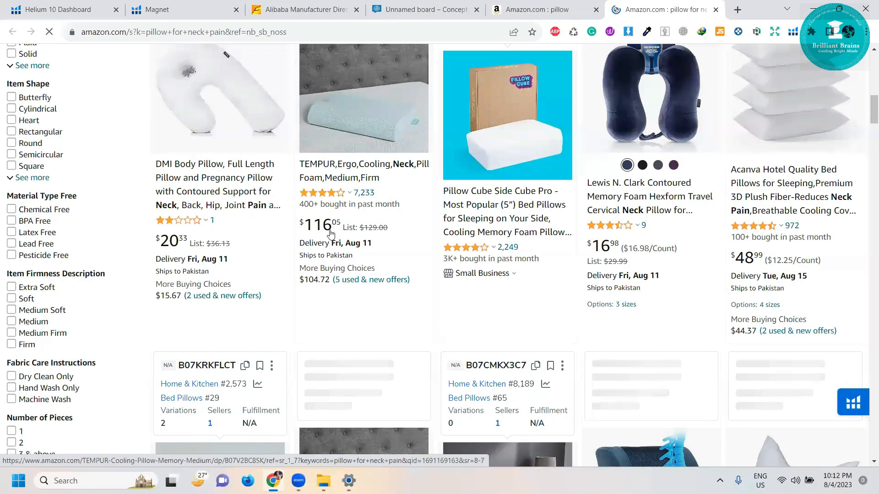
scroll(563, 262, down, 1)
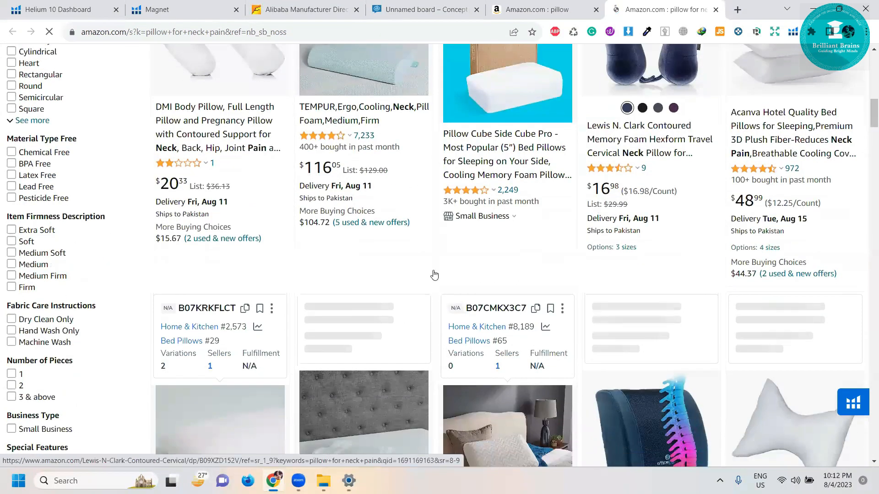
scroll(430, 274, up, 8)
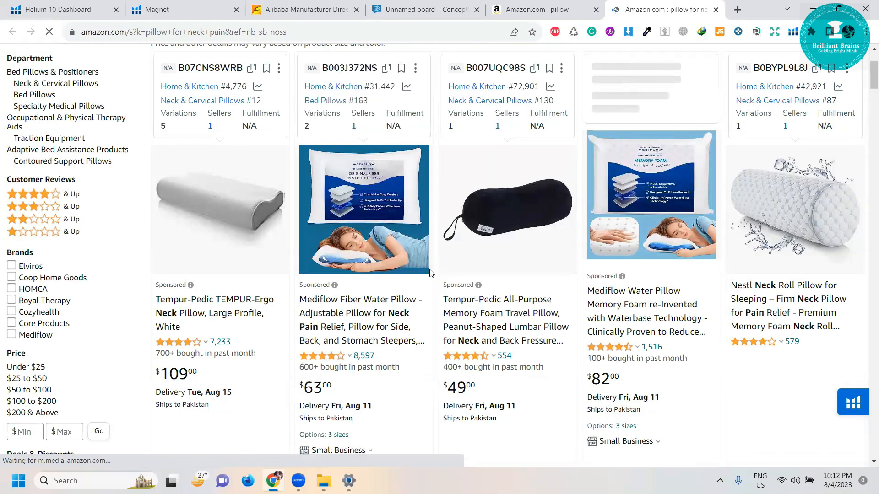
scroll(496, 236, up, 2)
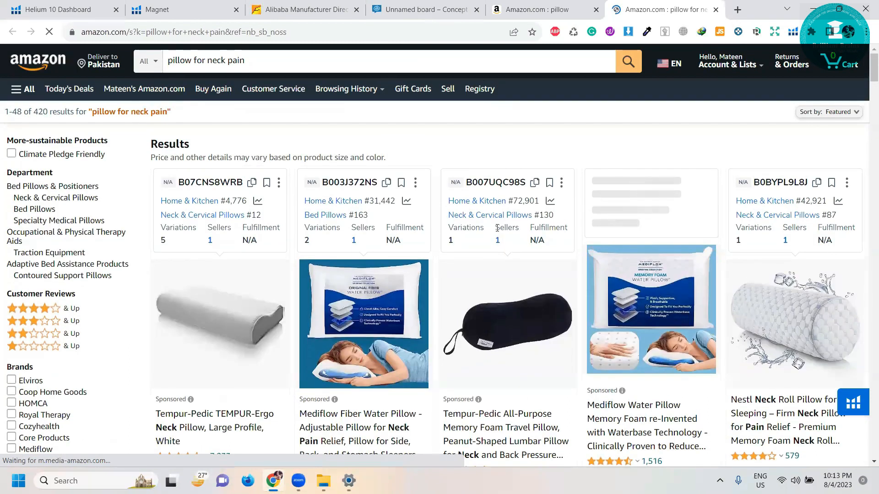
scroll(497, 227, down, 15)
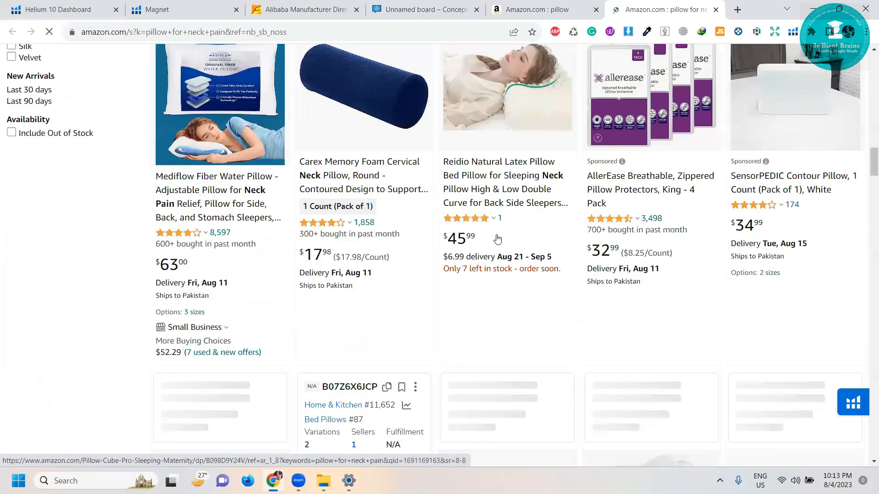
scroll(497, 238, down, 7)
scroll(497, 237, up, 10)
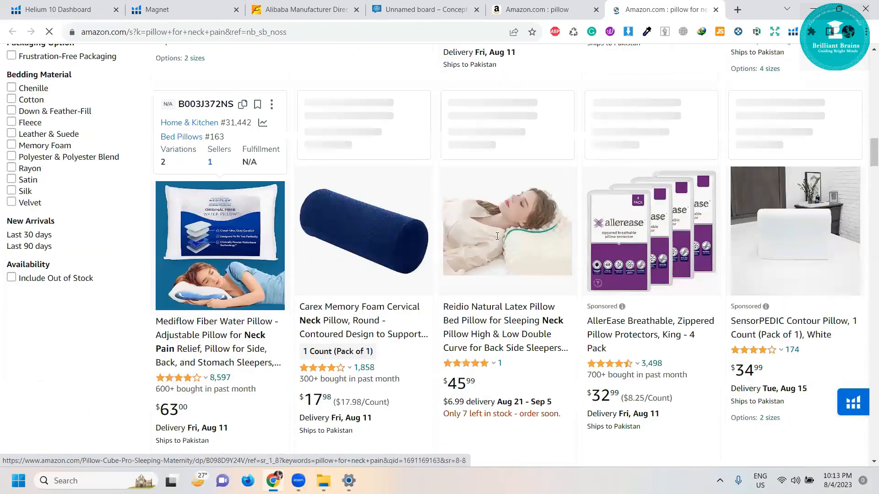
scroll(496, 236, up, 15)
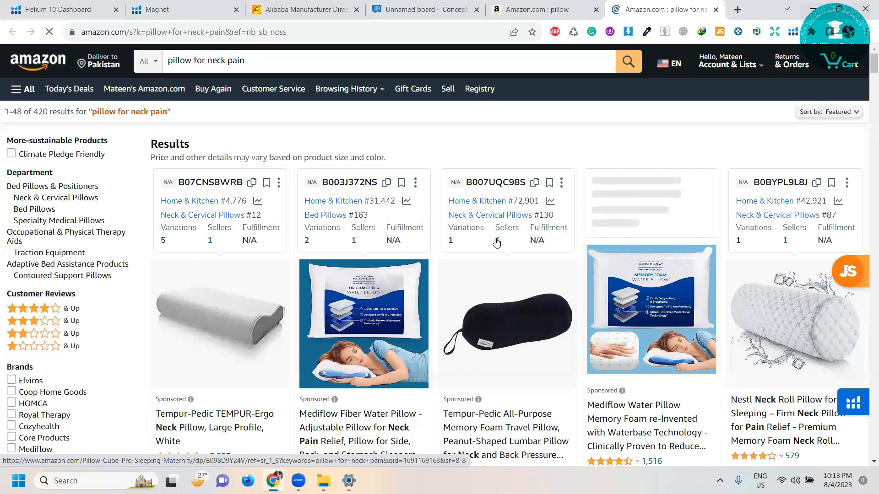
- Examine the Jungle Scout product data beneath the neck pain pillow listings, such as sellers, brand, dimensions and weight
scroll(496, 243, down, 5)
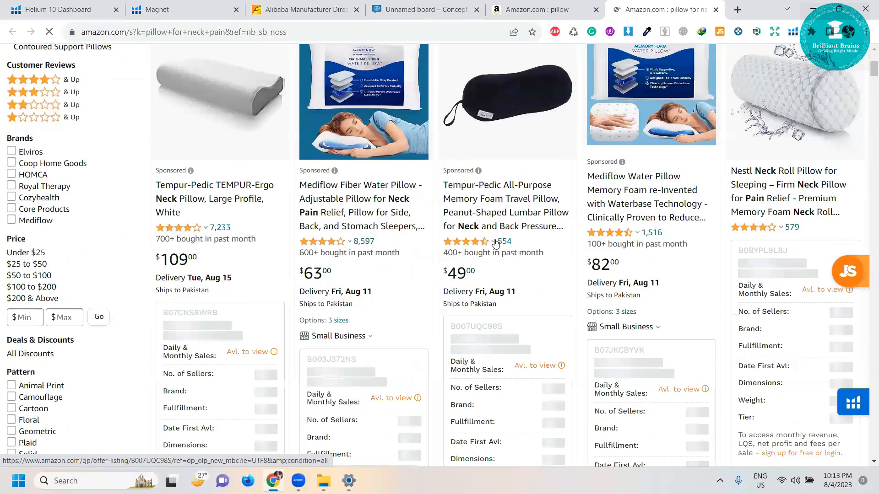
scroll(496, 243, down, 10)
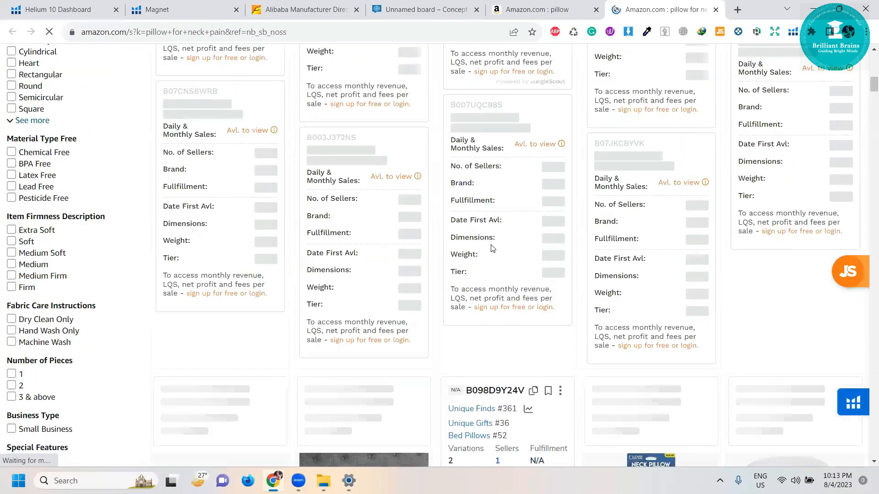
scroll(492, 248, up, 6)
scroll(492, 248, up, 8)
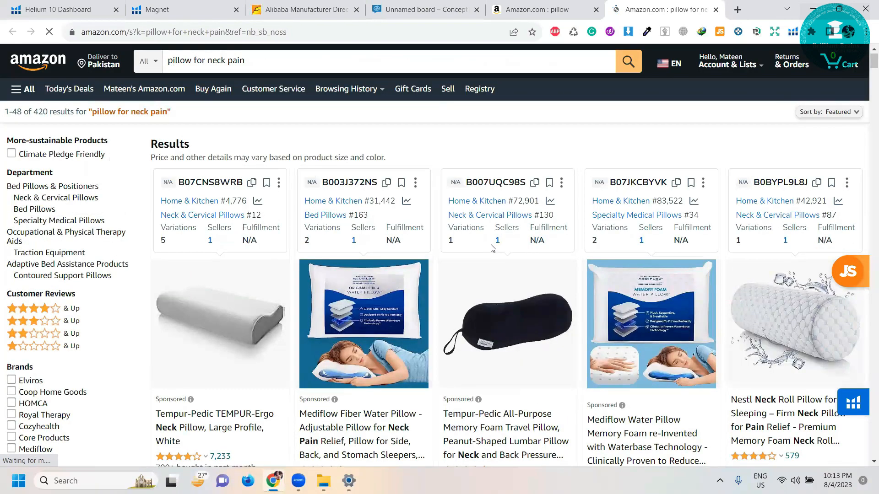
scroll(564, 275, down, 10)
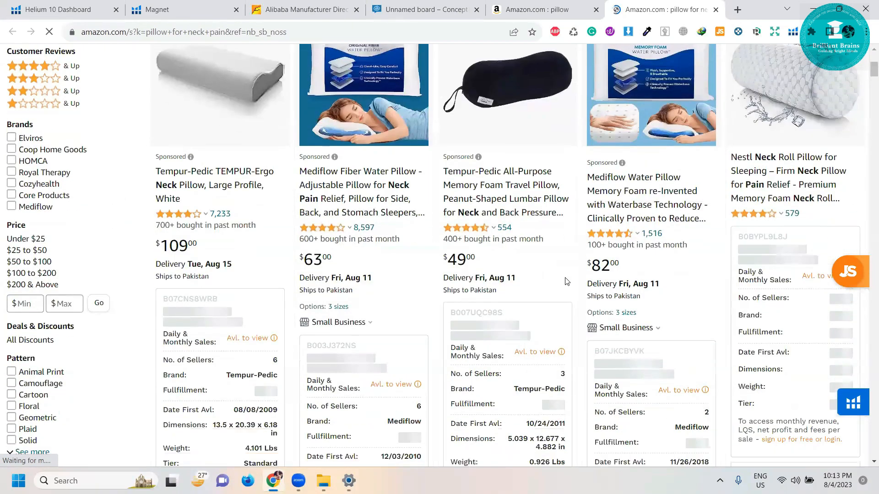
scroll(565, 275, down, 5)
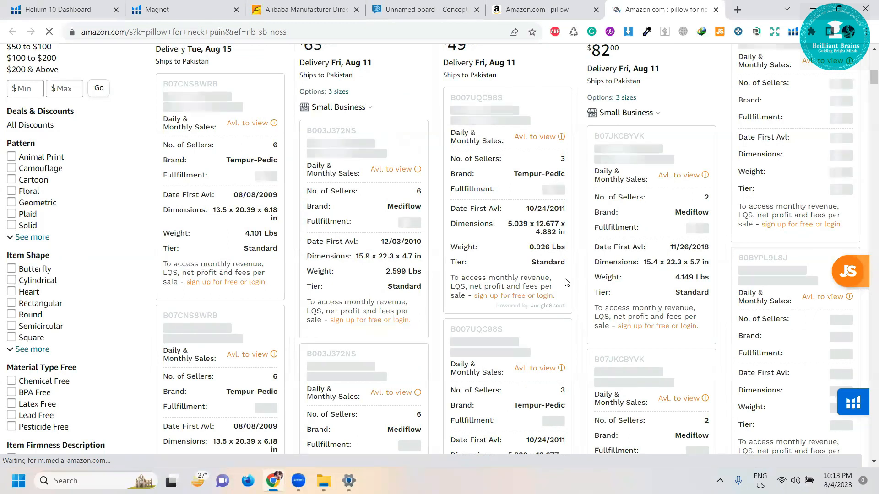
scroll(558, 279, up, 5)
scroll(551, 275, down, 15)
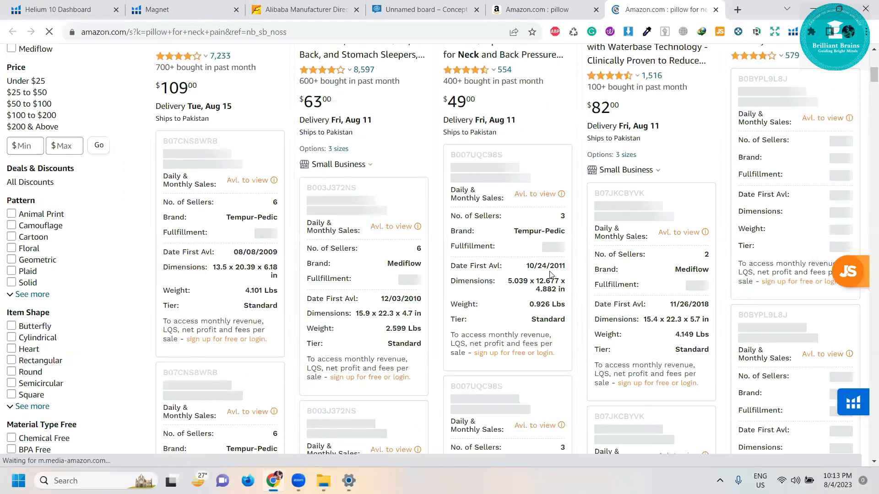
- Switch from the neck pain pillow listings to the Conceptboard whiteboard and handwrite "New Price =" beneath the "Launch Price" note
scroll(548, 275, down, 5)
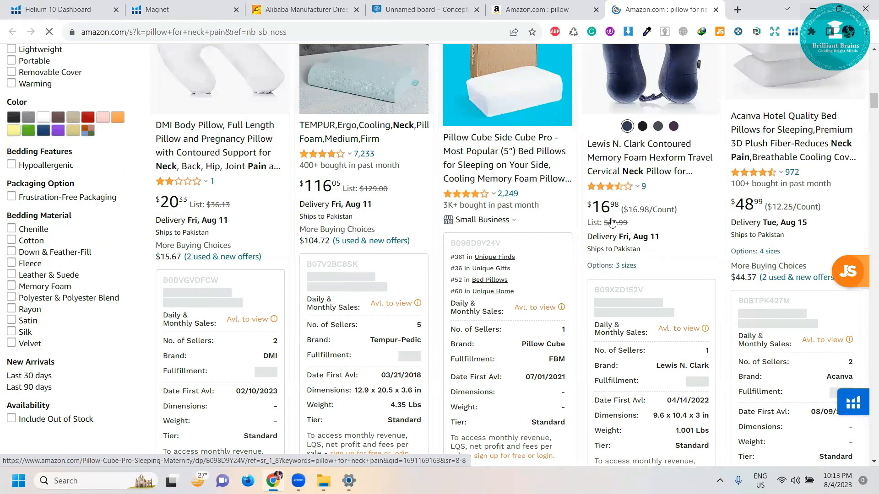
scroll(602, 228, up, 1)
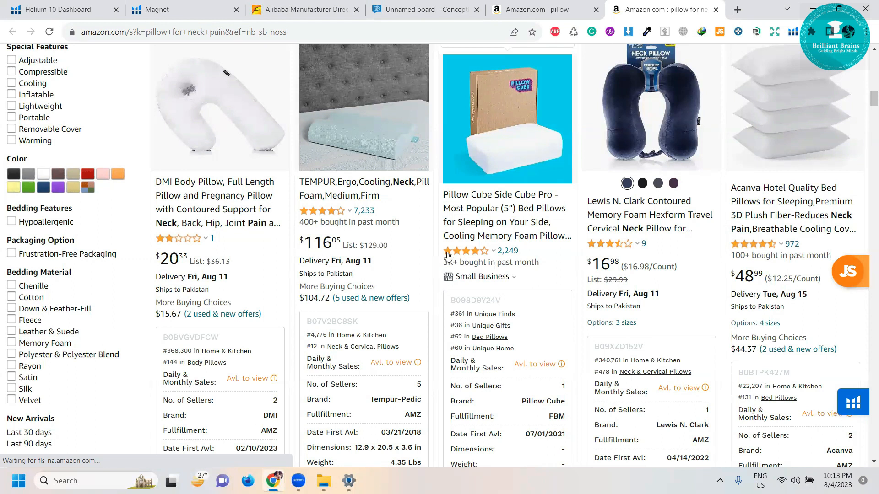
click(419, 9)
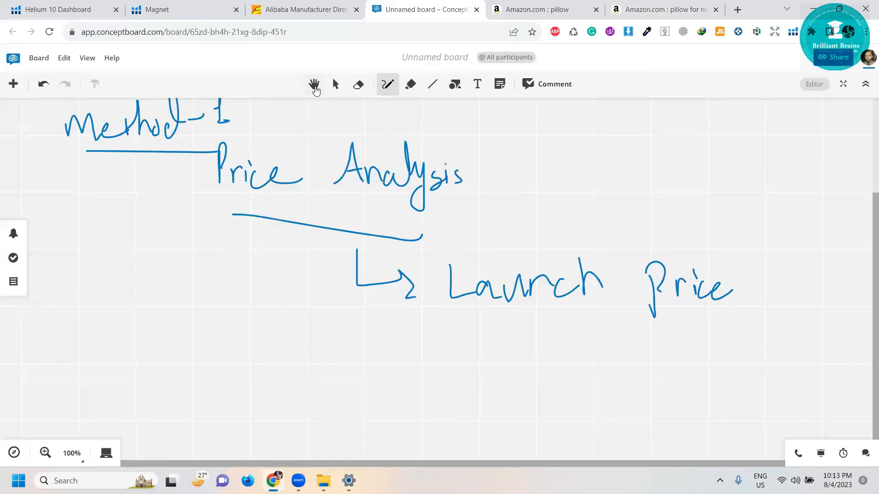
click(314, 87)
drag(494, 379, 435, 354)
click(388, 84)
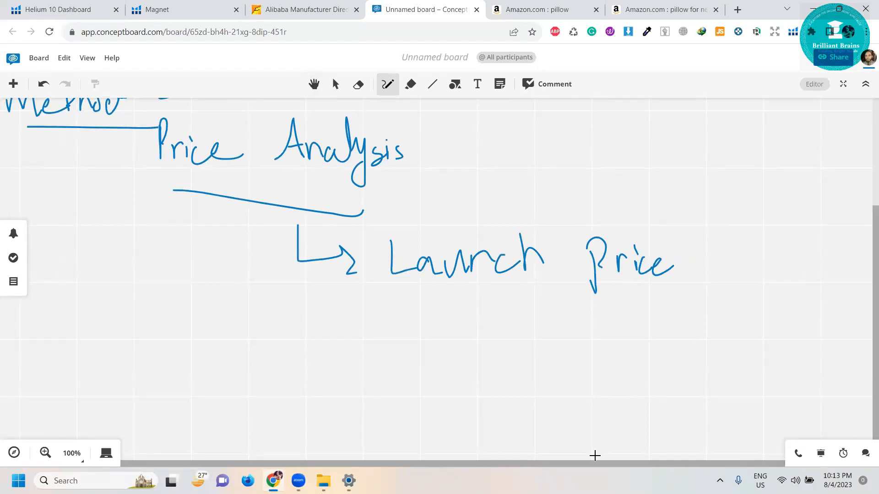
drag(380, 316, 400, 342)
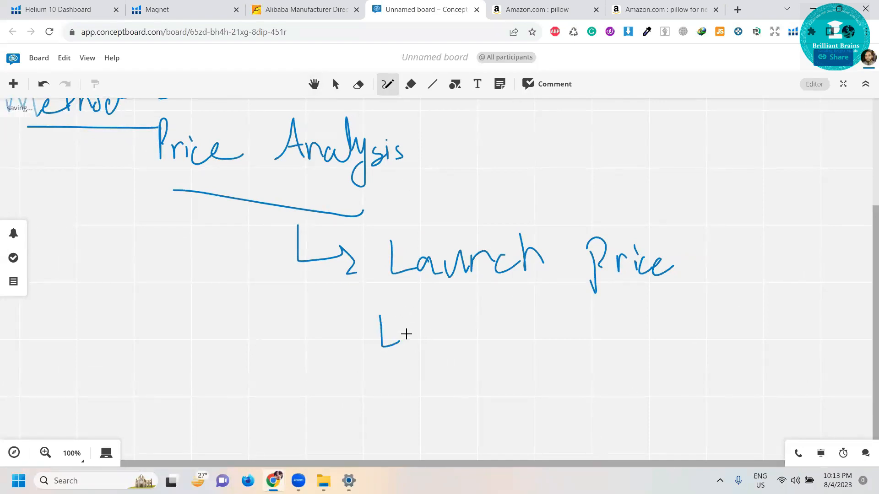
click(43, 84)
mouse_move(376, 339)
mouse_down()
mouse_move(379, 324)
mouse_move(447, 310)
mouse_move(392, 355)
mouse_move(414, 369)
mouse_move(442, 369)
mouse_up()
mouse_move(444, 362)
mouse_down()
mouse_move(449, 349)
mouse_move(468, 362)
mouse_move(503, 334)
mouse_up()
drag(492, 344, 505, 341)
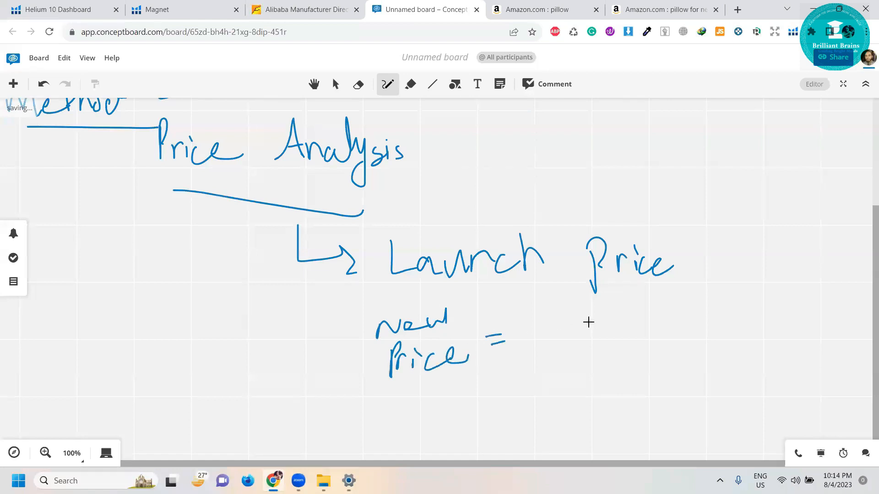
- Check the pillow listing prices on Amazon and handwrite "16(1 - 0.2)" after "New Price =" on the whiteboard
click(618, 13)
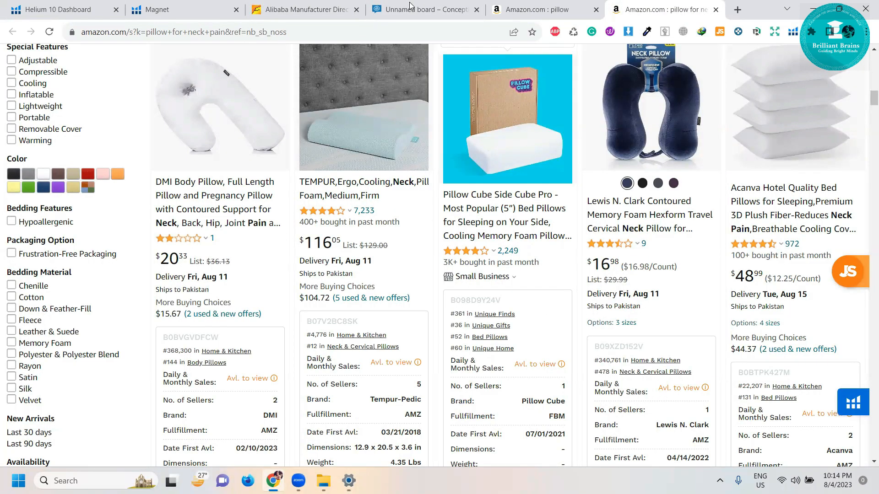
click(410, 6)
mouse_move(541, 328)
mouse_down()
mouse_move(542, 352)
mouse_move(586, 369)
mouse_up()
mouse_move(602, 328)
mouse_down()
mouse_move(609, 361)
mouse_move(647, 346)
mouse_up()
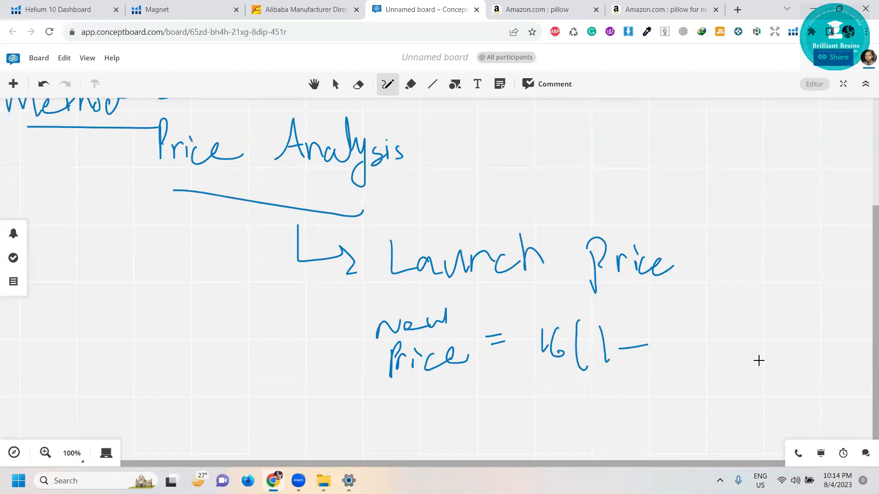
mouse_move(668, 337)
mouse_down()
mouse_move(679, 350)
mouse_move(713, 351)
mouse_up()
click(681, 351)
drag(707, 323, 725, 371)
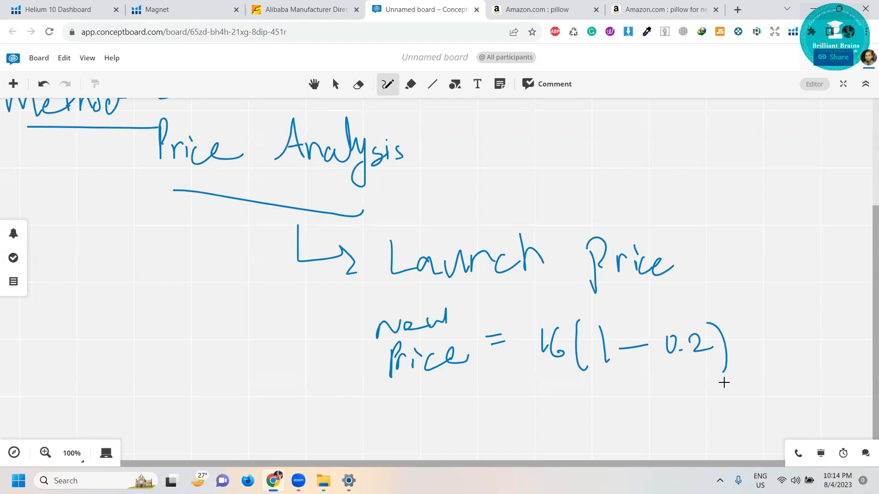
- Handwrite the result "= 12.8" beneath the new price formula
drag(517, 406, 531, 406)
mouse_move(519, 418)
mouse_down()
mouse_move(577, 423)
mouse_move(636, 410)
mouse_up()
click(613, 416)
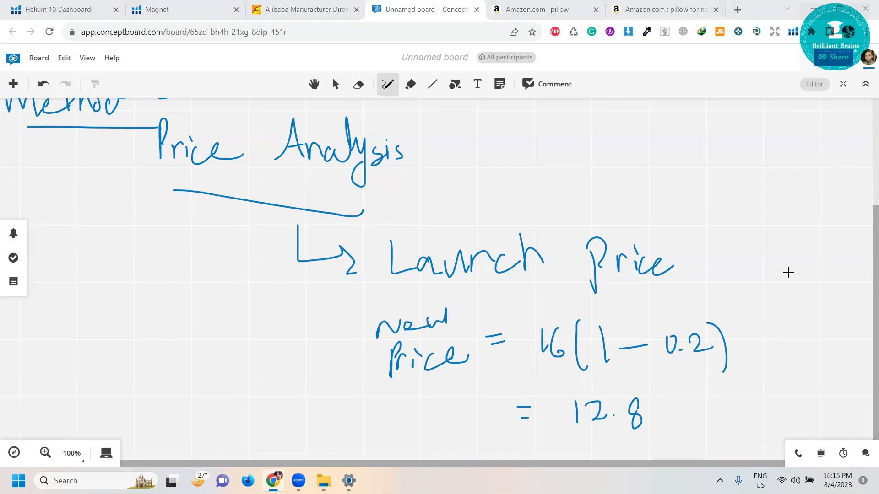
- Draw a bent arrow below the calculation and handwrite "Target Price" beside it
scroll(661, 285, down, 3)
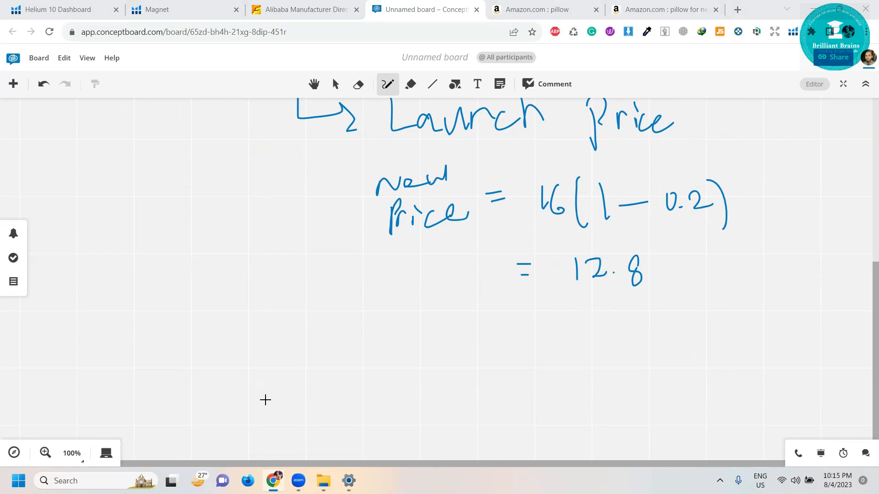
mouse_move(290, 324)
mouse_down()
mouse_move(319, 361)
mouse_move(310, 374)
mouse_up()
mouse_move(358, 348)
mouse_down()
mouse_move(360, 376)
mouse_move(373, 338)
mouse_move(387, 378)
mouse_move(413, 377)
mouse_move(424, 386)
mouse_move(411, 395)
mouse_up()
mouse_move(426, 376)
mouse_down()
mouse_move(465, 376)
mouse_move(492, 363)
mouse_move(535, 380)
mouse_move(536, 396)
mouse_up()
mouse_move(535, 346)
mouse_down()
mouse_move(547, 353)
mouse_move(536, 372)
mouse_up()
mouse_move(557, 384)
mouse_down()
mouse_move(568, 371)
mouse_move(584, 383)
mouse_move(611, 368)
mouse_up()
- Handwrite 18 beneath the "Target Price" note
scroll(688, 339, down, 2)
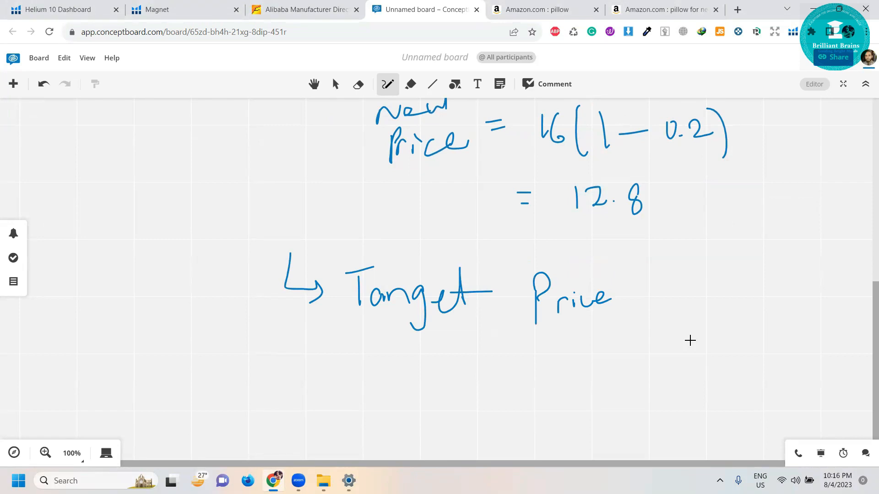
scroll(687, 342, down, 4)
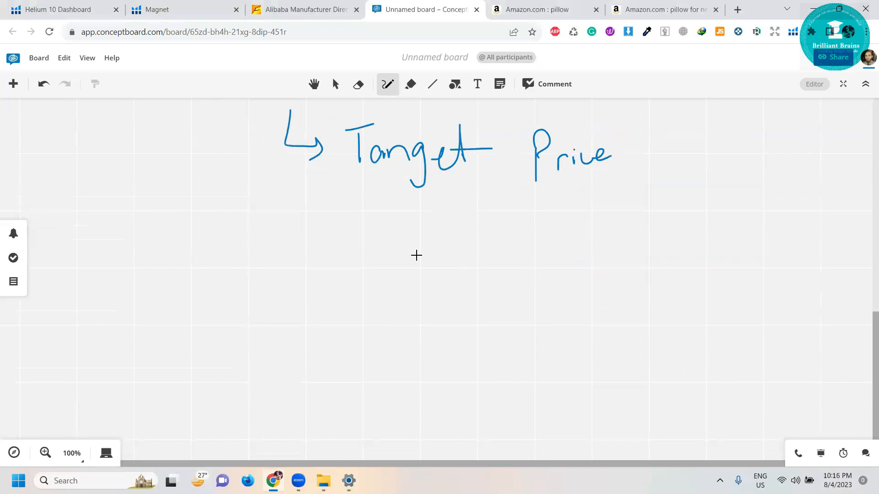
scroll(503, 274, up, 4)
scroll(580, 297, up, 2)
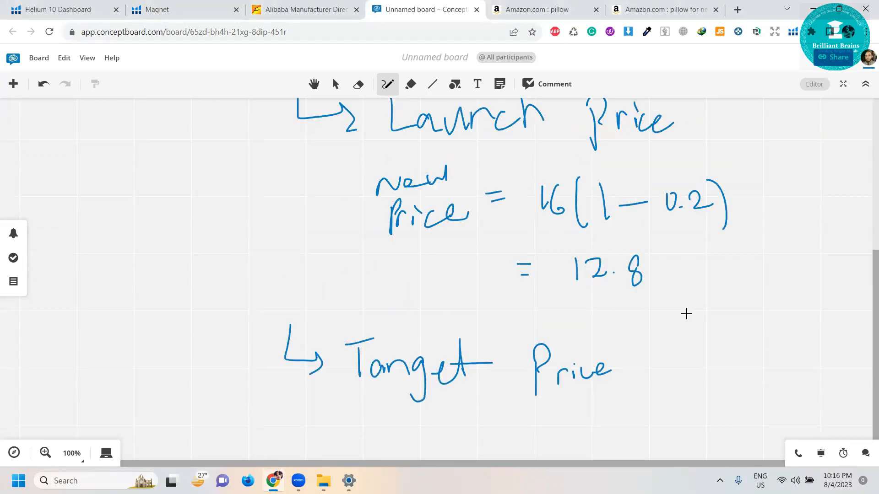
scroll(643, 314, down, 4)
scroll(588, 282, up, 2)
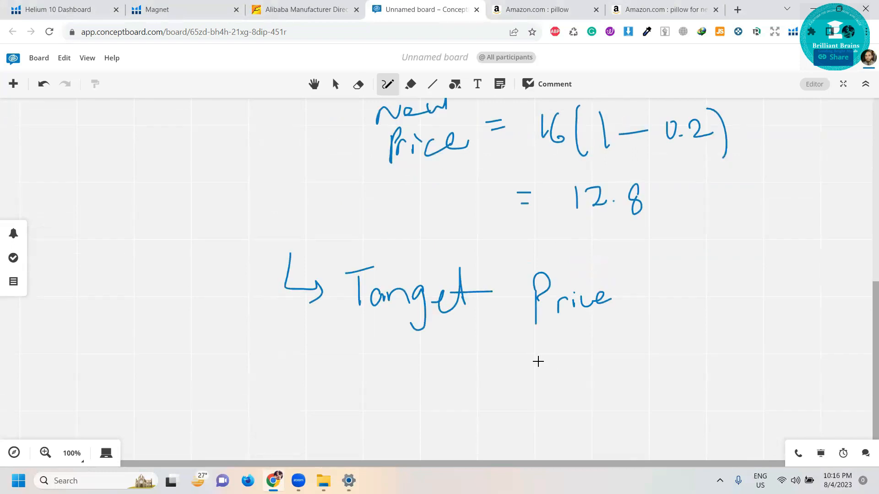
drag(525, 362, 529, 392)
mouse_move(553, 361)
mouse_down()
mouse_move(540, 379)
mouse_move(553, 362)
mouse_up()
- Handwrite the heading "Method 2" below the Method-1 notes and underline it
scroll(282, 275, up, 10)
scroll(282, 273, down, 3)
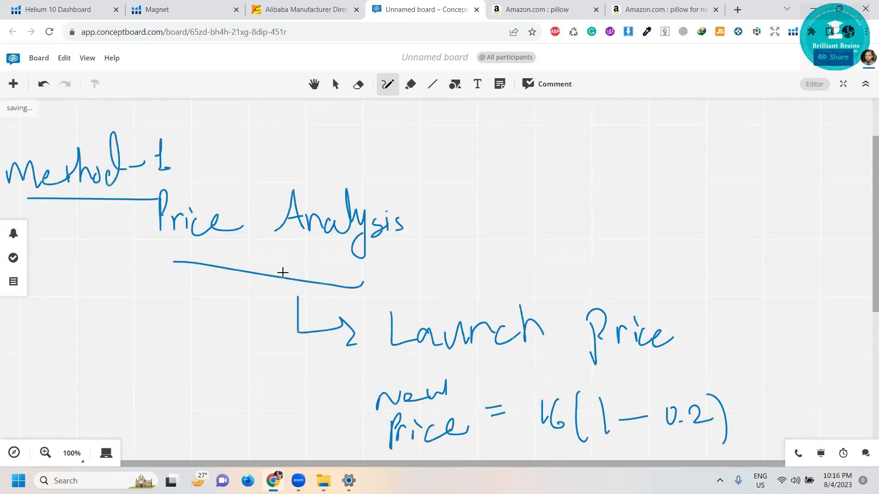
scroll(282, 273, down, 7)
mouse_move(57, 317)
mouse_down()
mouse_move(63, 309)
mouse_move(73, 346)
mouse_move(94, 334)
mouse_up()
mouse_move(114, 312)
mouse_down()
mouse_move(114, 353)
mouse_move(121, 334)
mouse_move(163, 349)
mouse_move(198, 326)
mouse_move(220, 350)
mouse_up()
drag(55, 360, 251, 367)
- Draw a bent arrow beneath the "Method 2" heading, handwrite "Target Price" beside it and add 18 below
scroll(372, 345, up, 3)
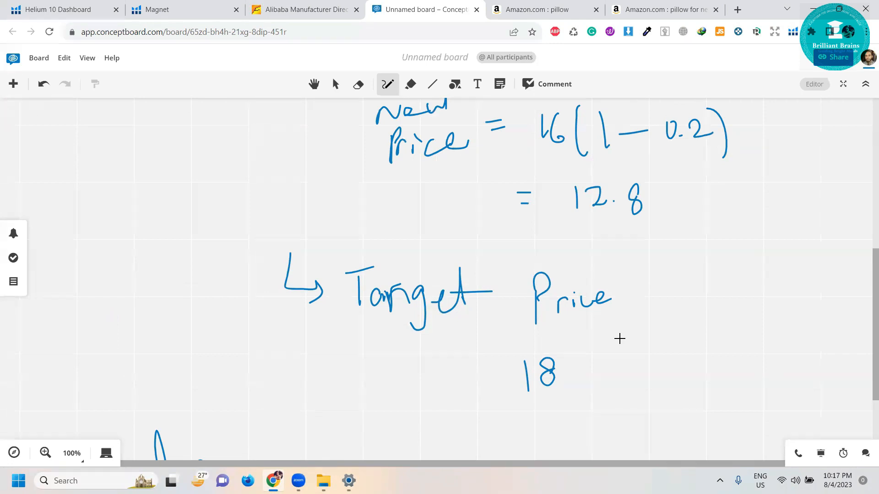
scroll(619, 339, down, 6)
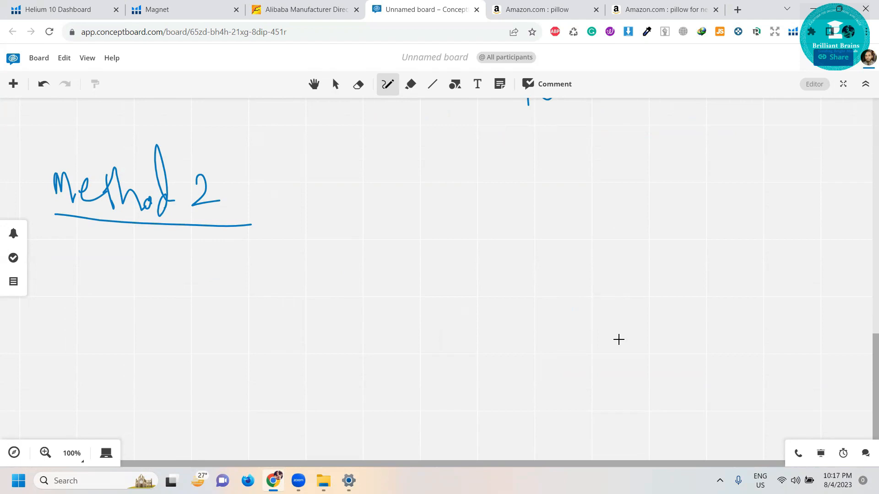
scroll(455, 348, down, 2)
mouse_move(184, 188)
mouse_down()
mouse_move(184, 205)
mouse_move(251, 231)
mouse_up()
mouse_move(264, 193)
mouse_down()
mouse_move(291, 221)
mouse_move(289, 232)
mouse_move(299, 194)
mouse_up()
click(43, 84)
mouse_move(316, 213)
mouse_down()
mouse_move(308, 215)
mouse_move(321, 224)
mouse_up()
mouse_move(322, 225)
mouse_down()
mouse_move(328, 210)
mouse_move(349, 251)
mouse_up()
mouse_move(368, 219)
mouse_down()
mouse_move(382, 208)
mouse_move(405, 224)
mouse_up()
drag(382, 204, 426, 204)
drag(490, 198, 488, 226)
mouse_move(486, 191)
mouse_down()
mouse_move(501, 192)
mouse_move(495, 203)
mouse_up()
mouse_move(493, 210)
mouse_down()
mouse_move(502, 208)
mouse_move(507, 226)
mouse_up()
drag(518, 216, 575, 221)
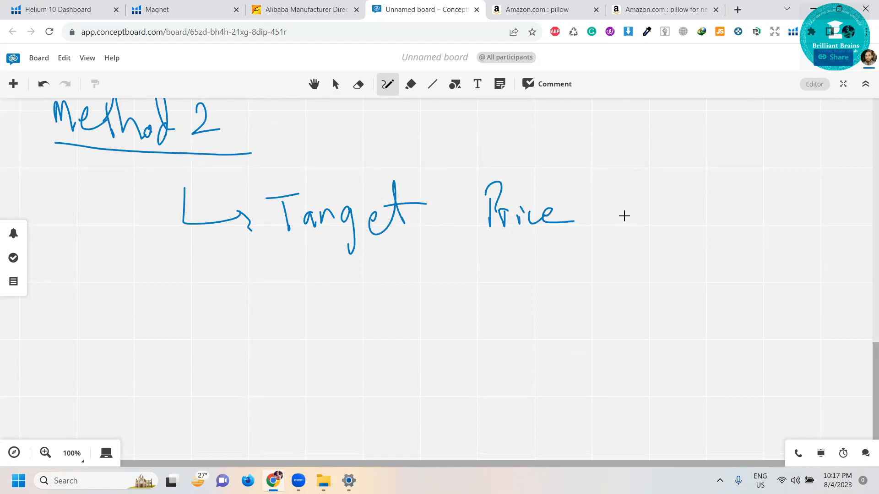
mouse_move(428, 274)
mouse_down()
mouse_move(429, 299)
mouse_move(454, 274)
mouse_up()
- Draw another bent arrow below the Method 2 target price and handwrite "Give away" beside it
scroll(556, 274, down, 2)
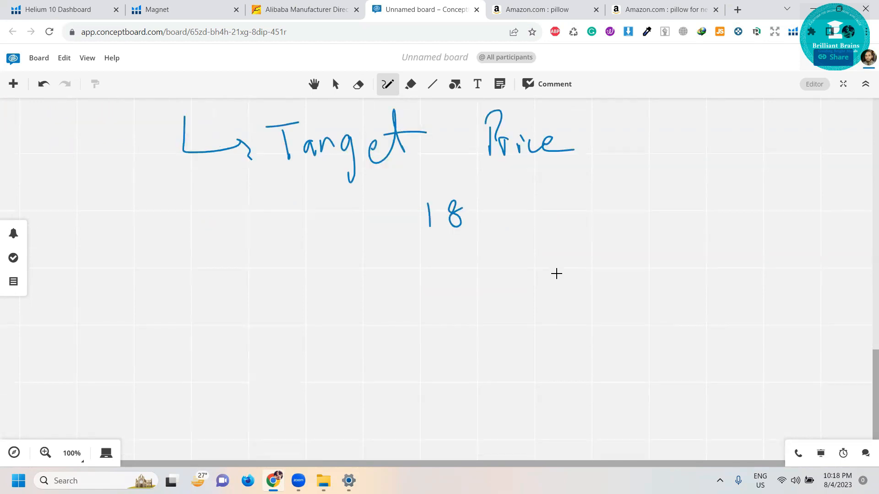
mouse_move(144, 272)
mouse_down()
mouse_move(145, 328)
mouse_move(193, 341)
mouse_up()
mouse_move(249, 305)
mouse_down()
mouse_move(280, 341)
mouse_move(293, 341)
mouse_up()
mouse_move(300, 334)
mouse_down()
mouse_move(322, 349)
mouse_move(325, 318)
mouse_move(361, 340)
mouse_move(435, 337)
mouse_move(439, 326)
mouse_move(471, 314)
mouse_move(443, 359)
mouse_up()
click(296, 319)
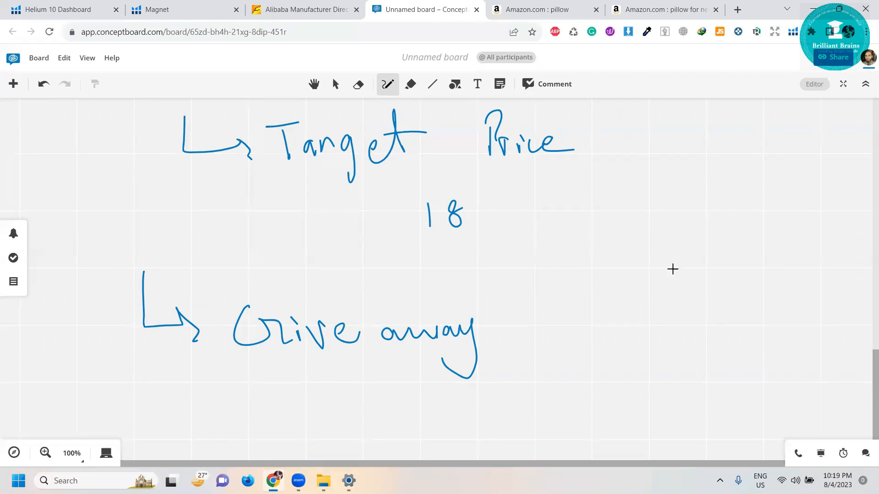
scroll(588, 312, up, 10)
scroll(587, 310, down, 5)
scroll(587, 310, down, 8)
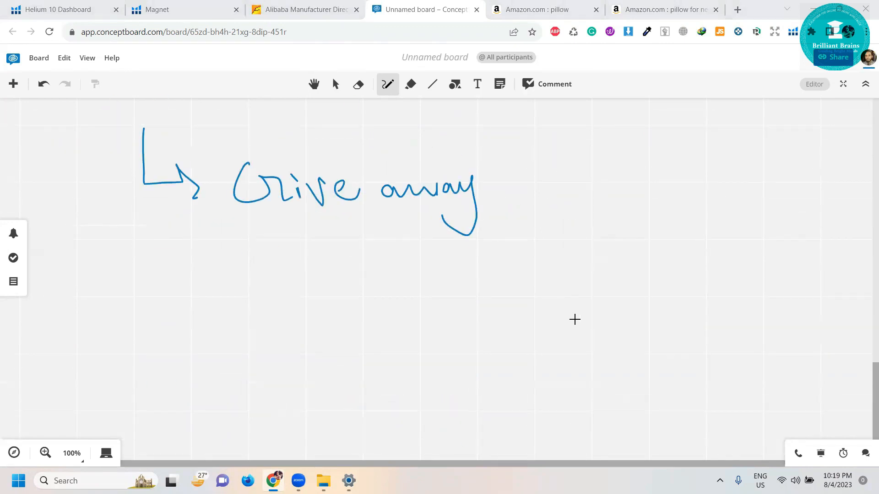
scroll(575, 319, up, 12)
scroll(575, 319, up, 3)
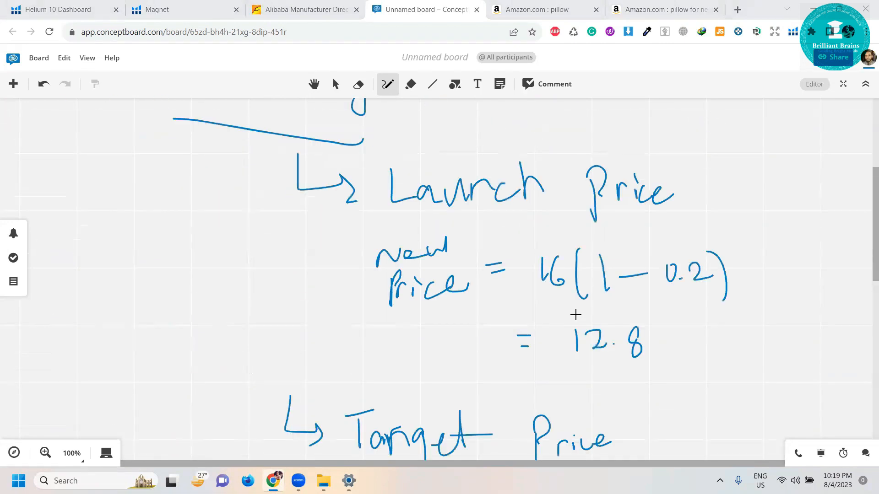
scroll(575, 319, down, 9)
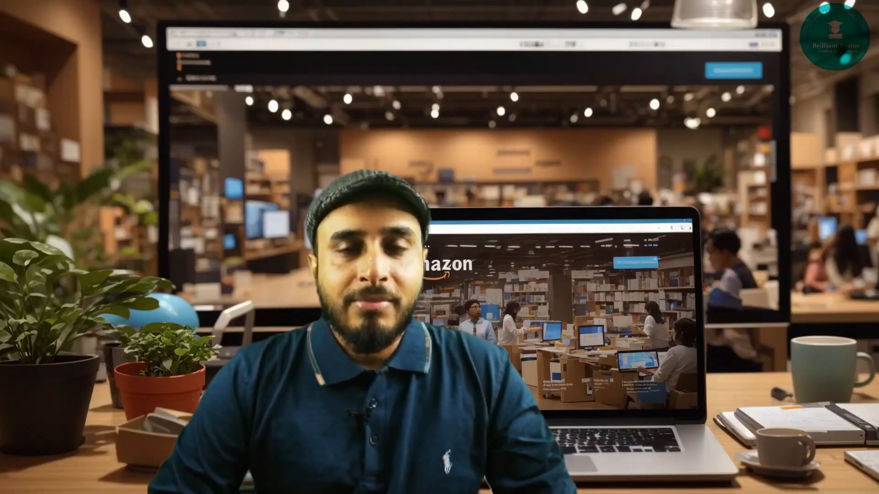